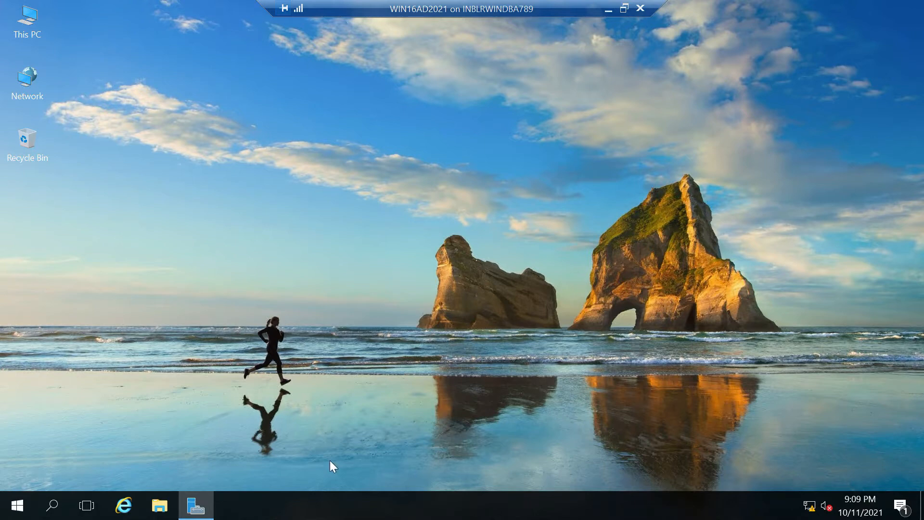
# Open Server Manager, review the local server's properties and return to the dashboard.
pyautogui.click(195, 512)
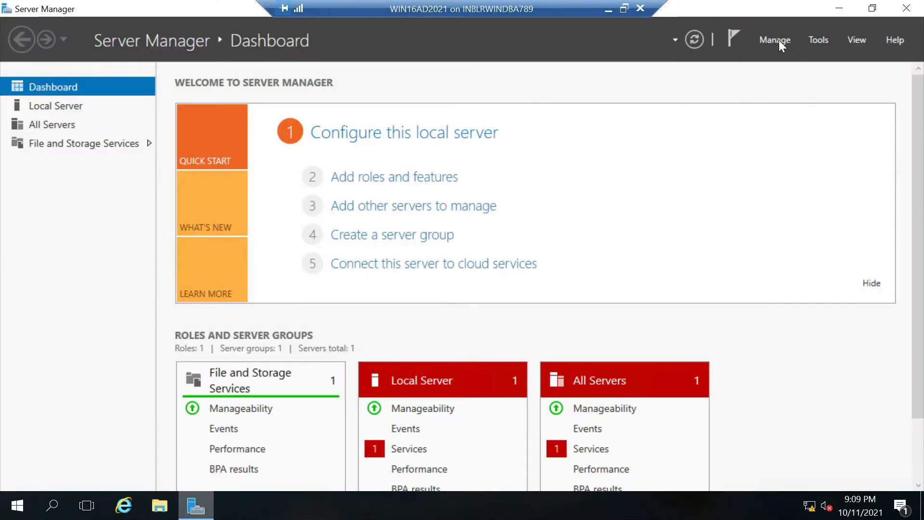
pyautogui.click(62, 106)
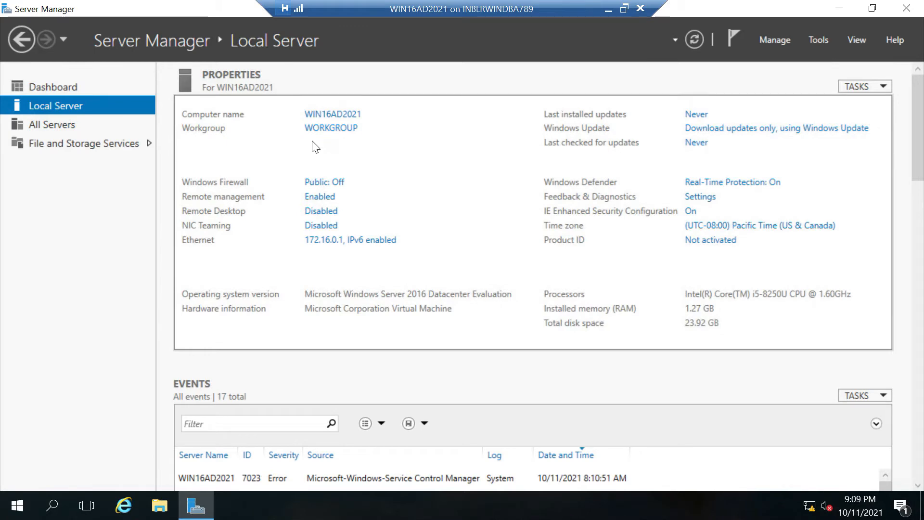
pyautogui.click(55, 87)
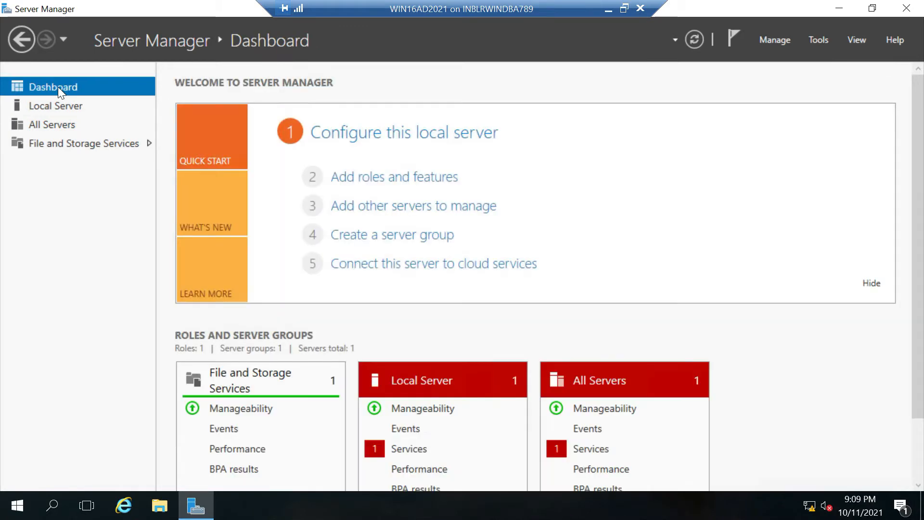
# Start adding roles and features with a role-based or feature-based installation on server WIN16AD2021.
pyautogui.click(444, 180)
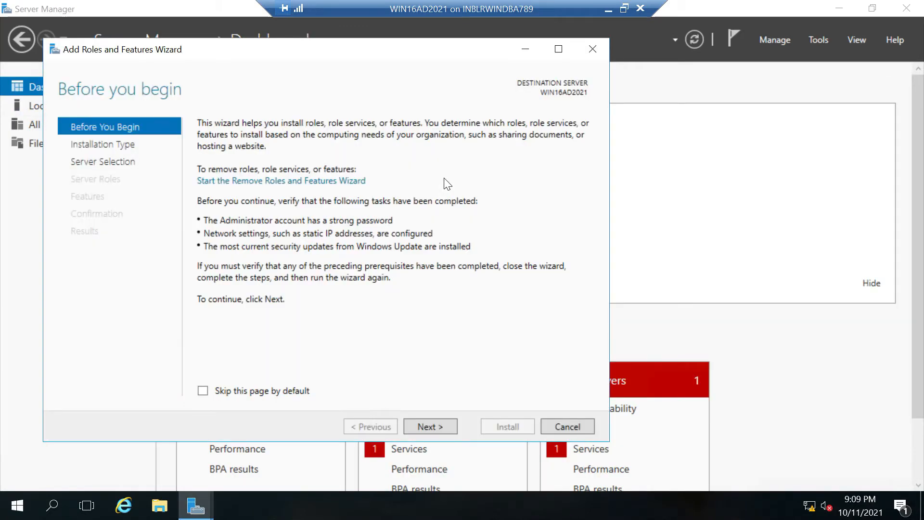
pyautogui.click(438, 434)
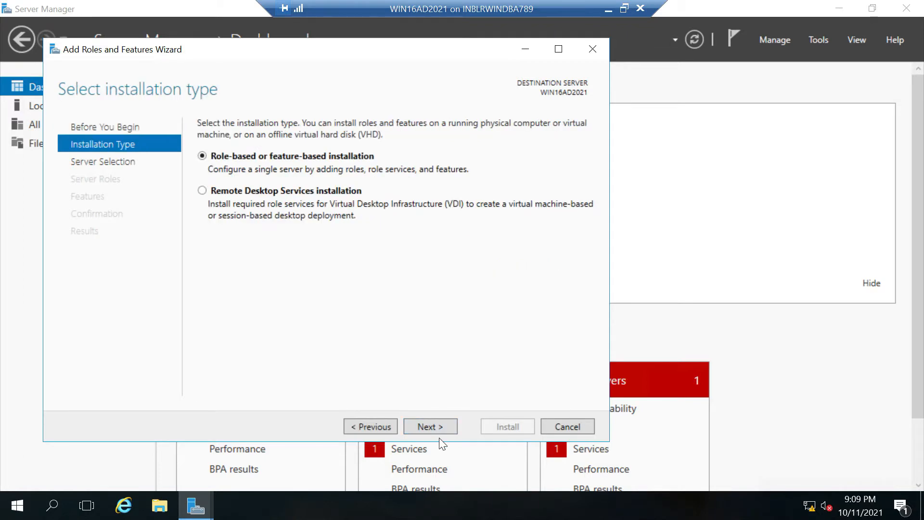
pyautogui.click(442, 426)
pyautogui.click(442, 426)
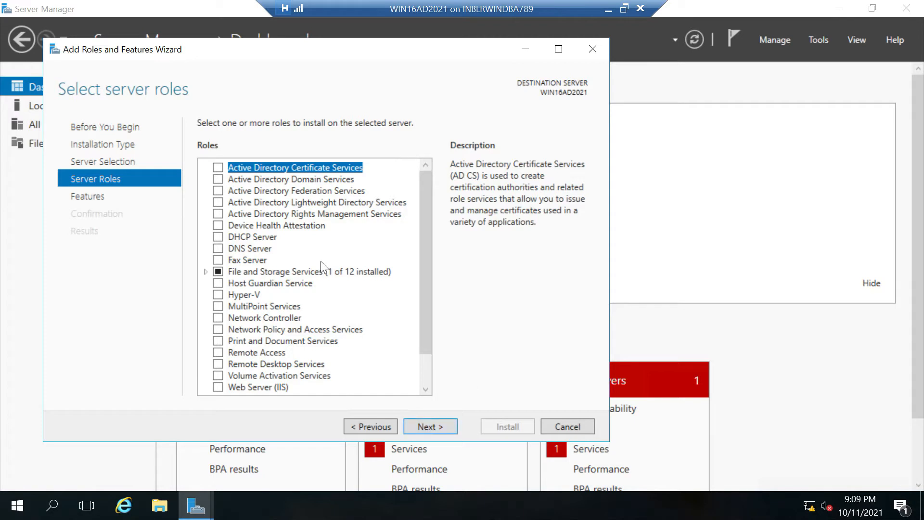
# Select the Active Directory Domain Services and DNS Server roles, including their required features and management tools.
pyautogui.click(223, 179)
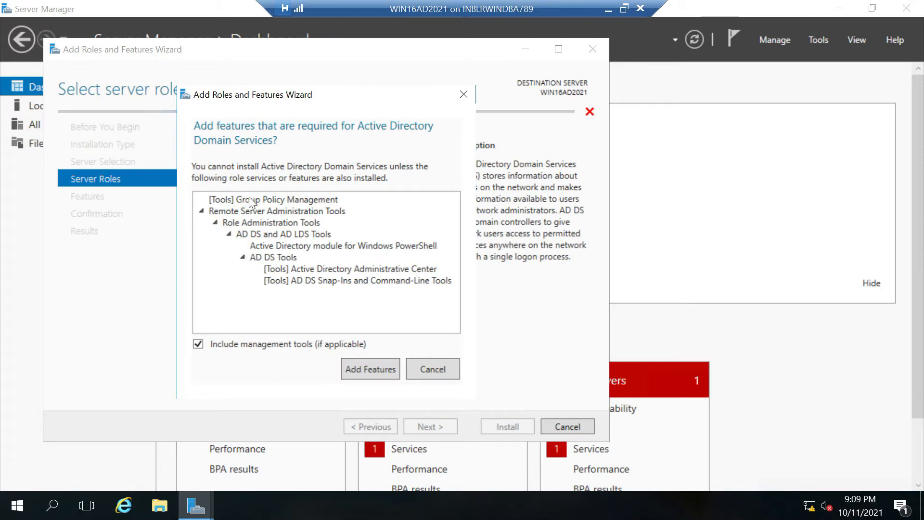
pyautogui.click(376, 369)
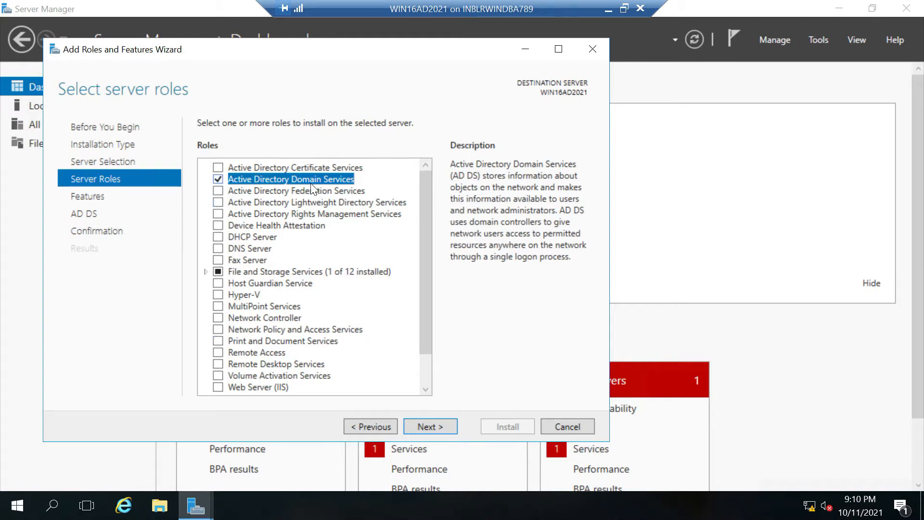
pyautogui.click(220, 248)
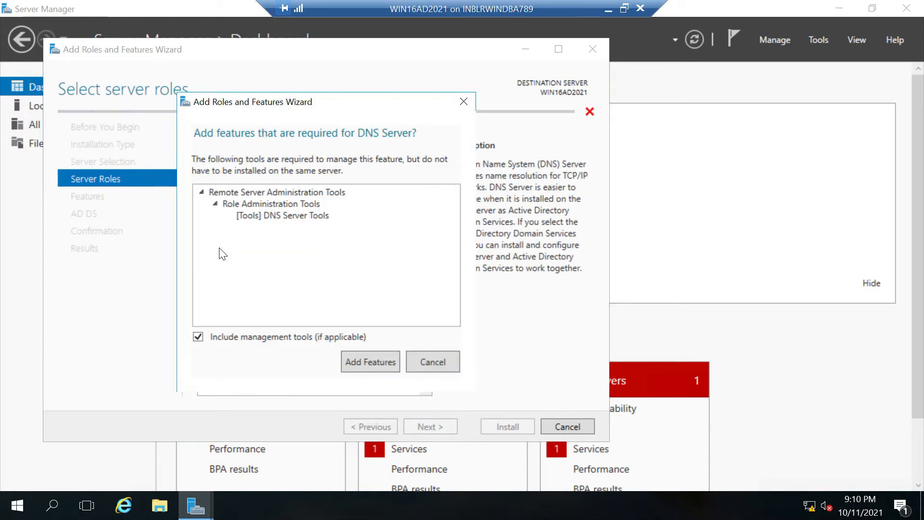
pyautogui.click(370, 361)
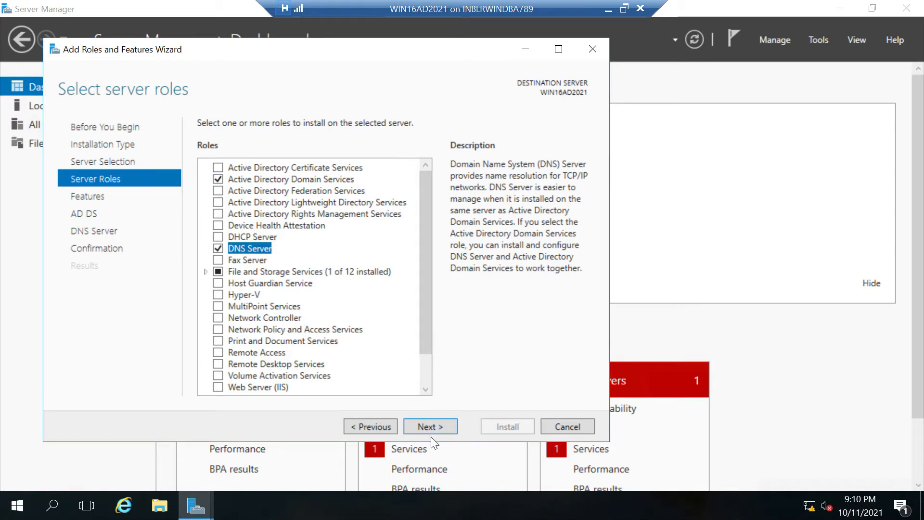
# Advance through the Features, AD DS and DNS Server pages to the installation confirmation, keeping the preselected features.
pyautogui.click(430, 425)
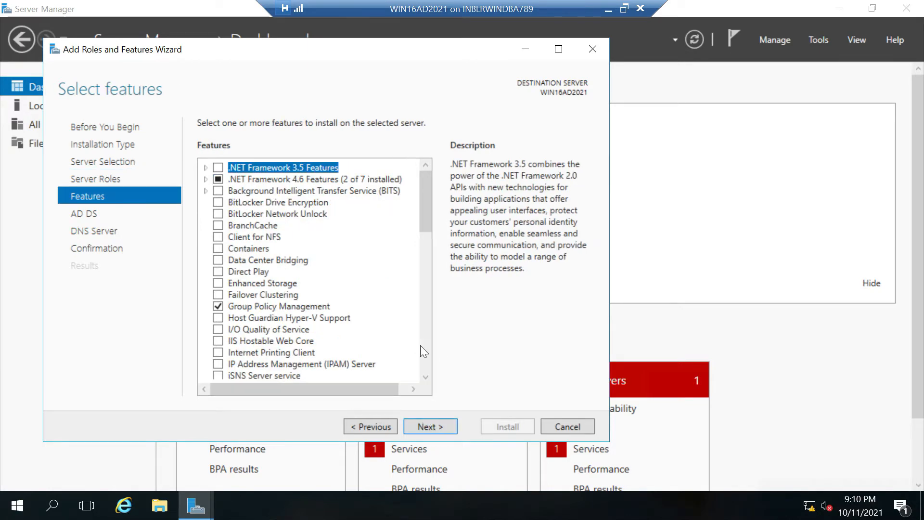
pyautogui.scroll(-5, 406, 307)
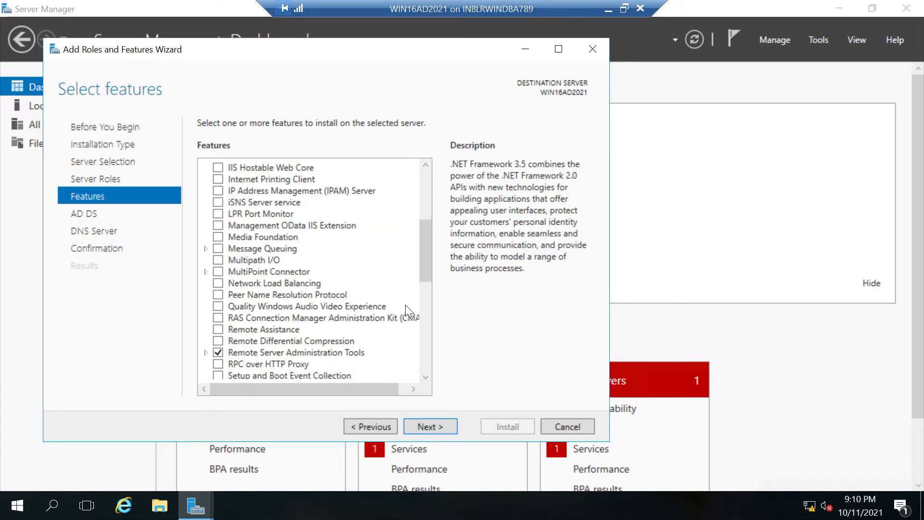
pyautogui.scroll(5, 405, 305)
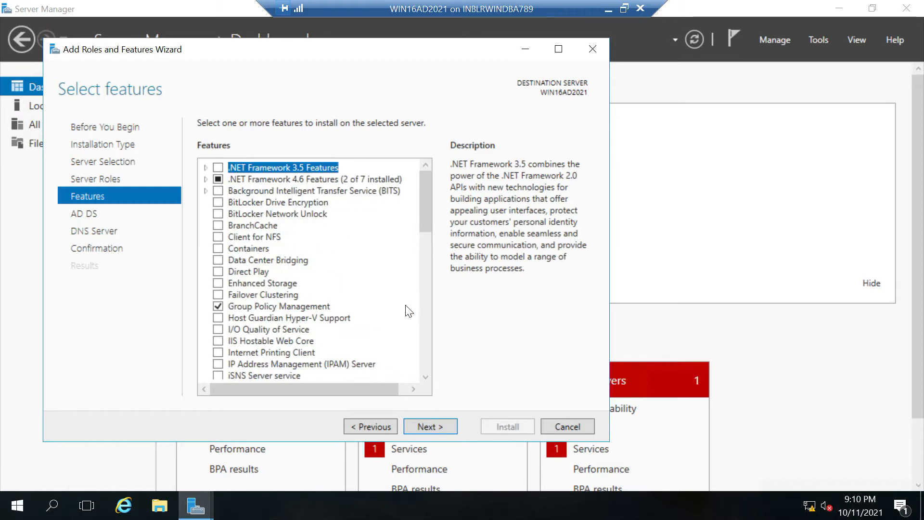
pyautogui.click(440, 427)
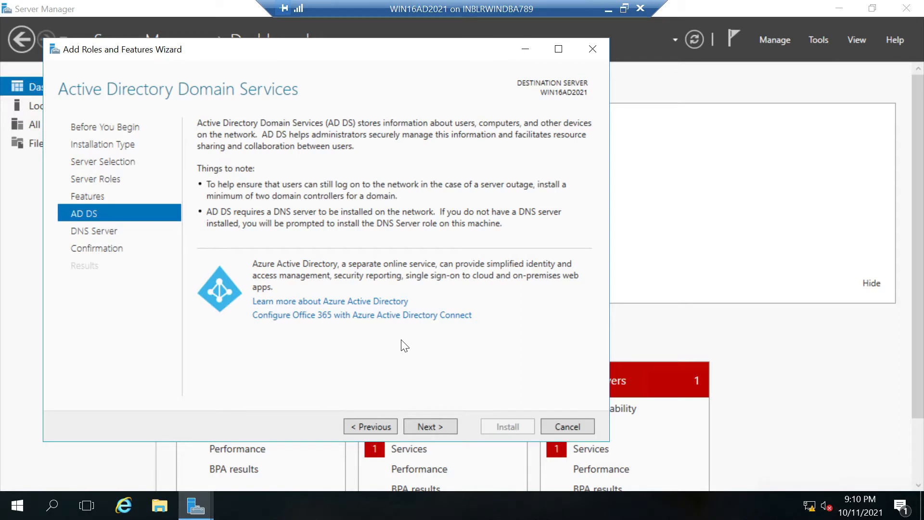
pyautogui.click(437, 426)
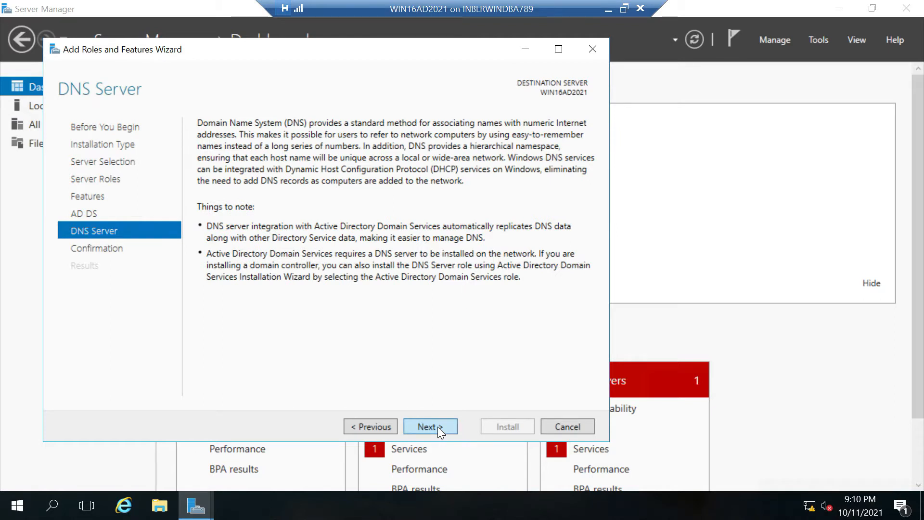
pyautogui.click(438, 427)
# Allow the destination server to restart automatically if required, install the selected roles and close the wizard when the installation completes.
pyautogui.click(211, 145)
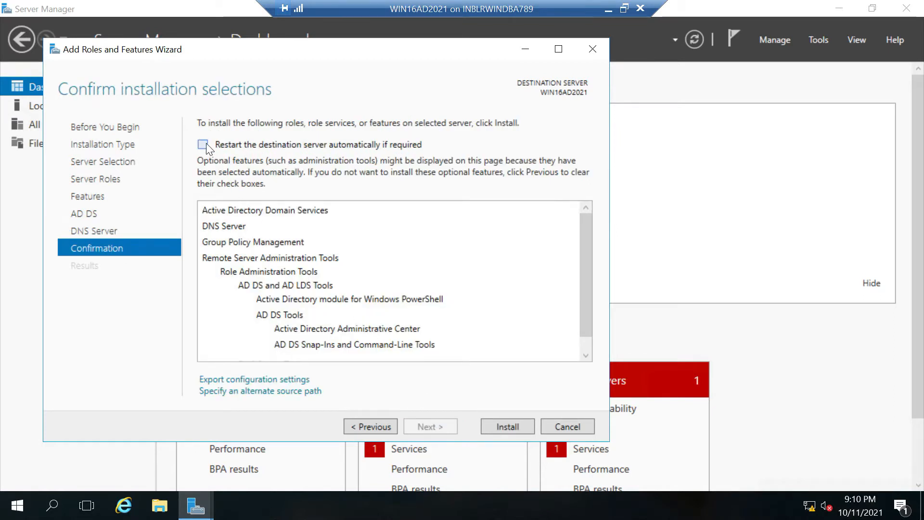
pyautogui.click(504, 308)
pyautogui.click(506, 429)
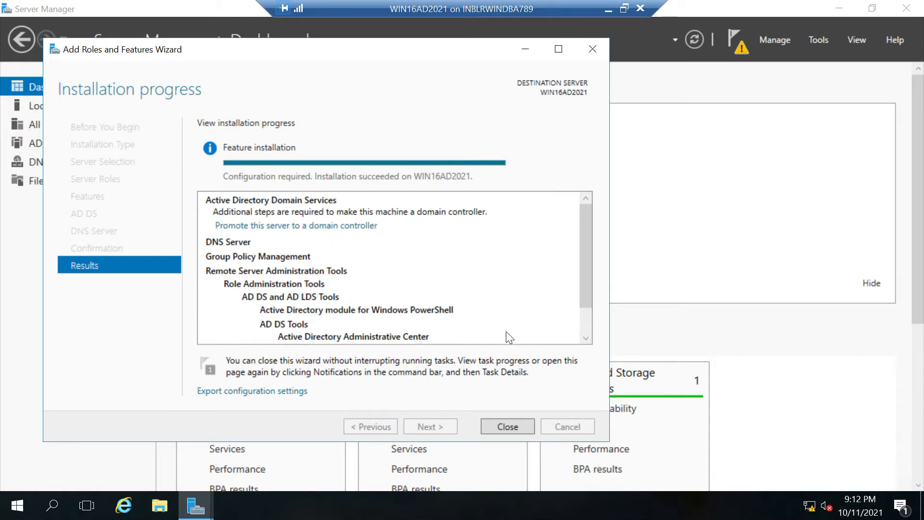
pyautogui.click(509, 428)
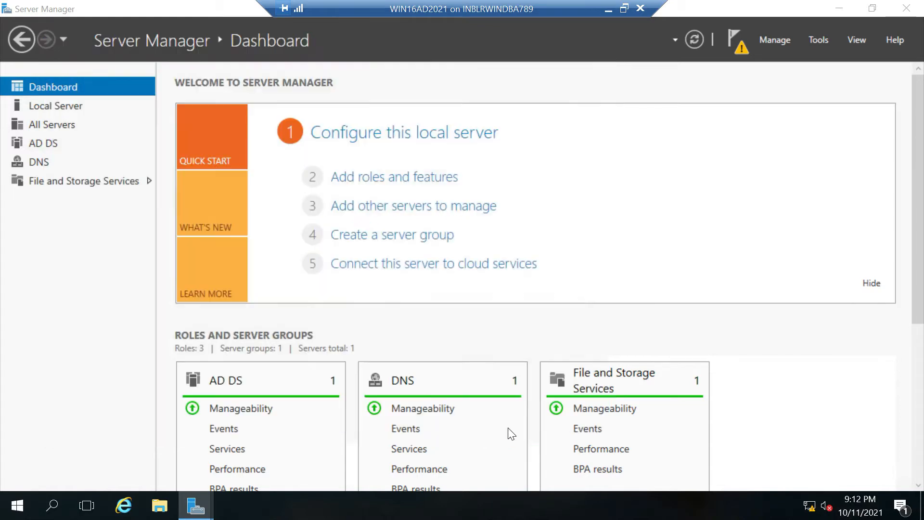
# Close Server Manager and restart the server with the reason Other (Unplanned).
pyautogui.click(907, 8)
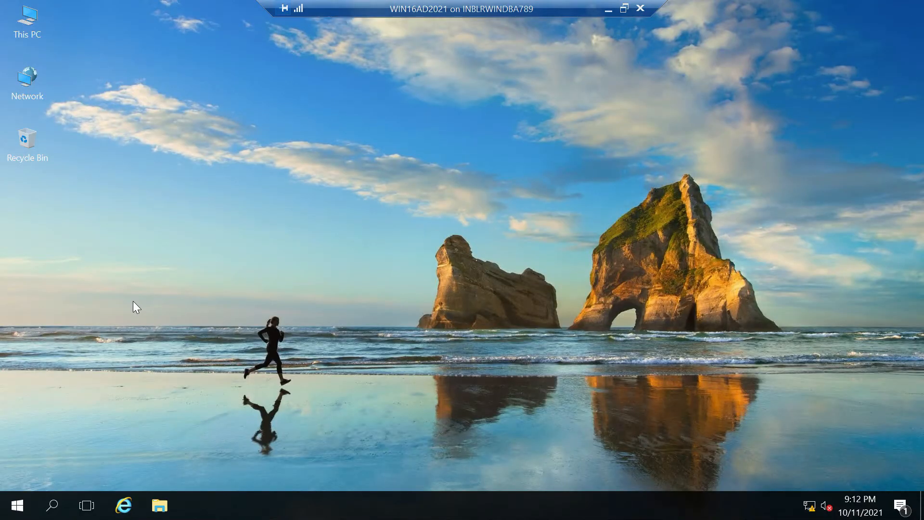
pyautogui.click(16, 513)
pyautogui.click(20, 475)
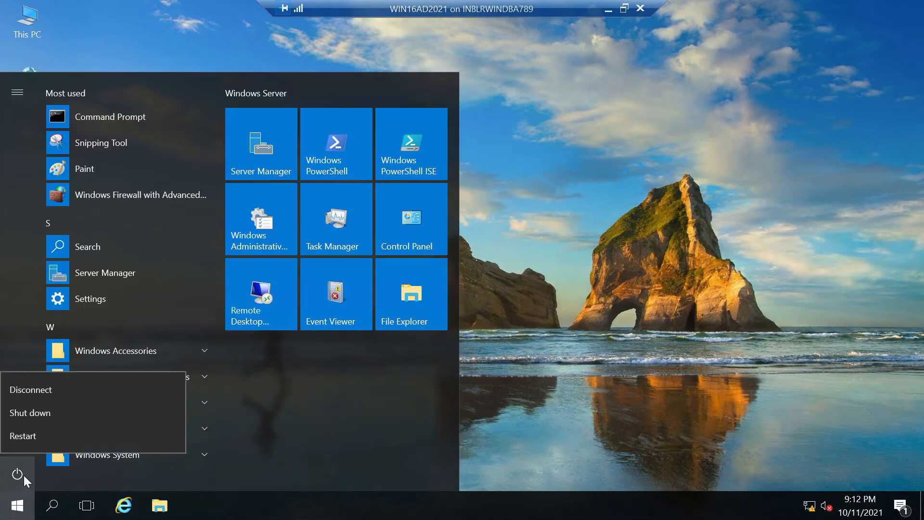
pyautogui.click(24, 436)
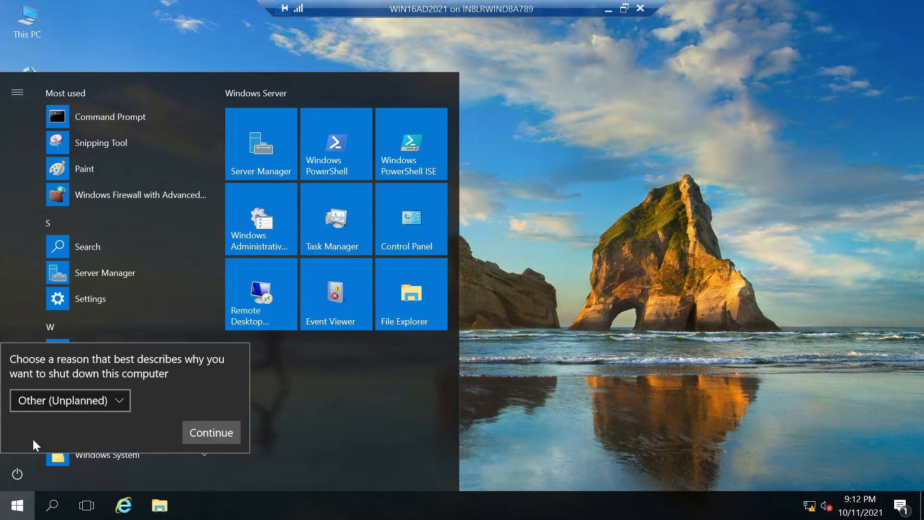
pyautogui.click(221, 432)
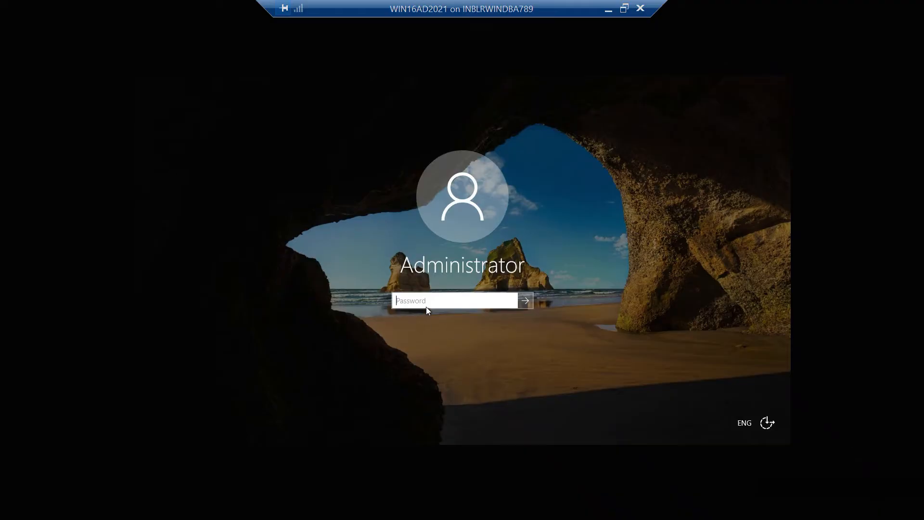
# Sign in to the Administrator account by entering its password.
pyautogui.write('********')
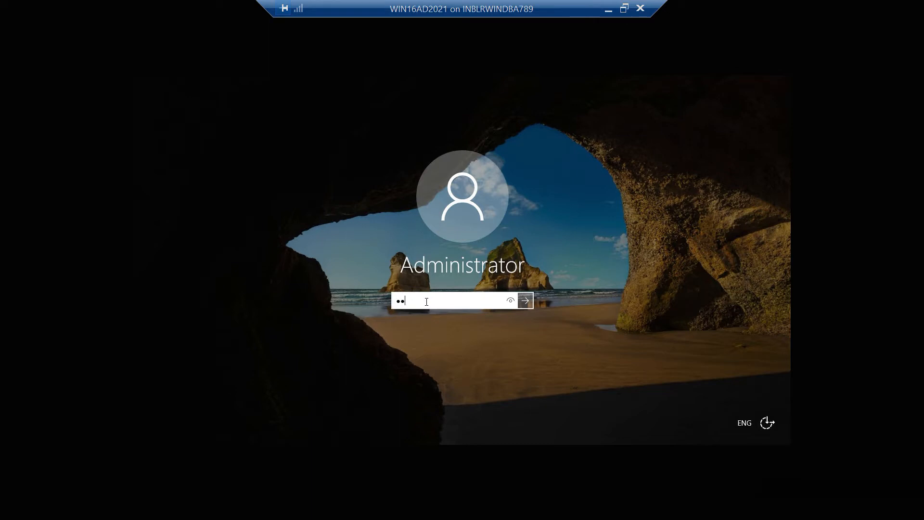
pyautogui.write('**')
pyautogui.press('Return')
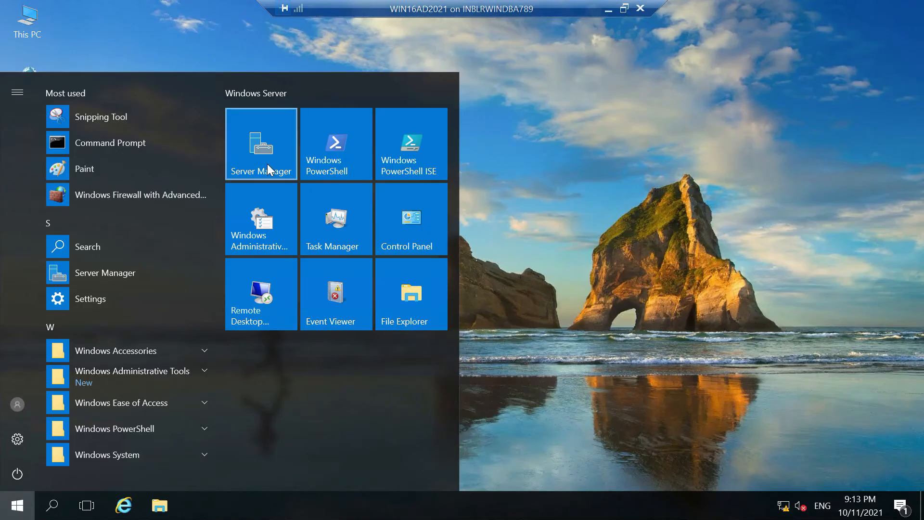
# Reopen Server Manager and start promoting this server to a domain controller from the pending post-deployment configuration.
pyautogui.click(267, 166)
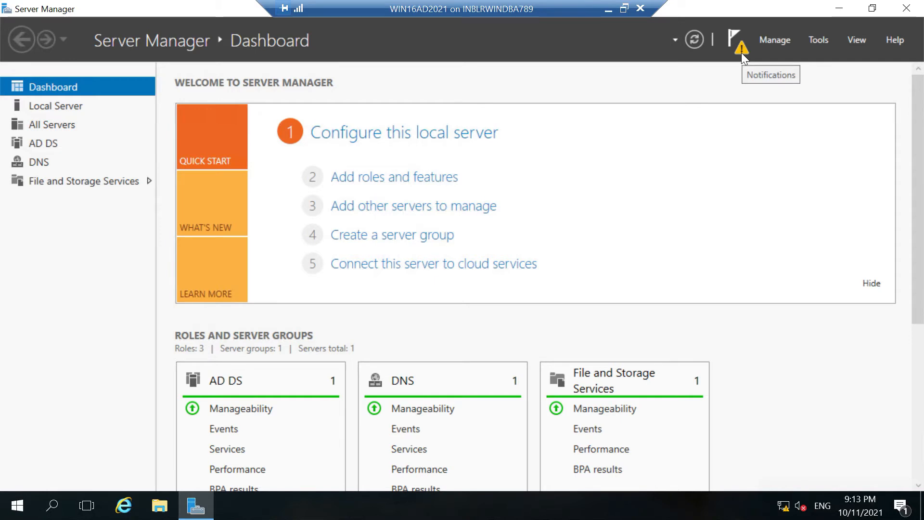
pyautogui.click(783, 44)
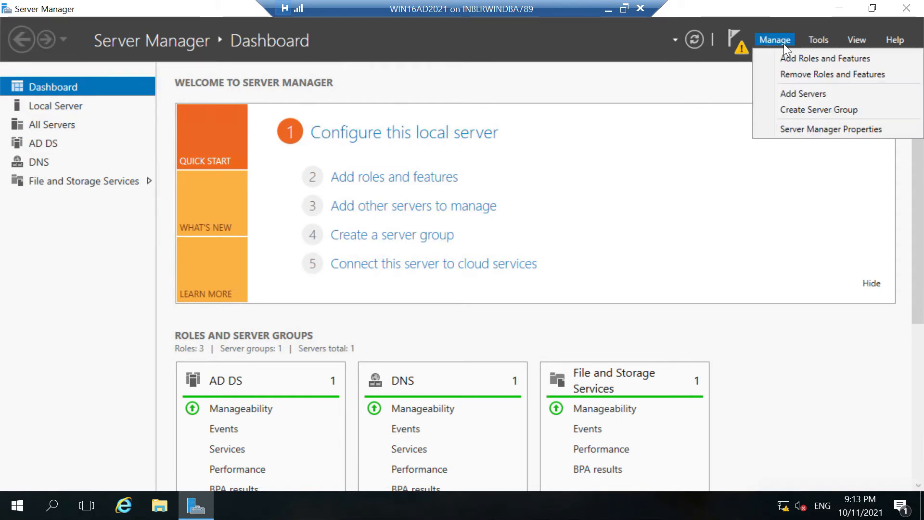
pyautogui.click(742, 45)
pyautogui.click(743, 44)
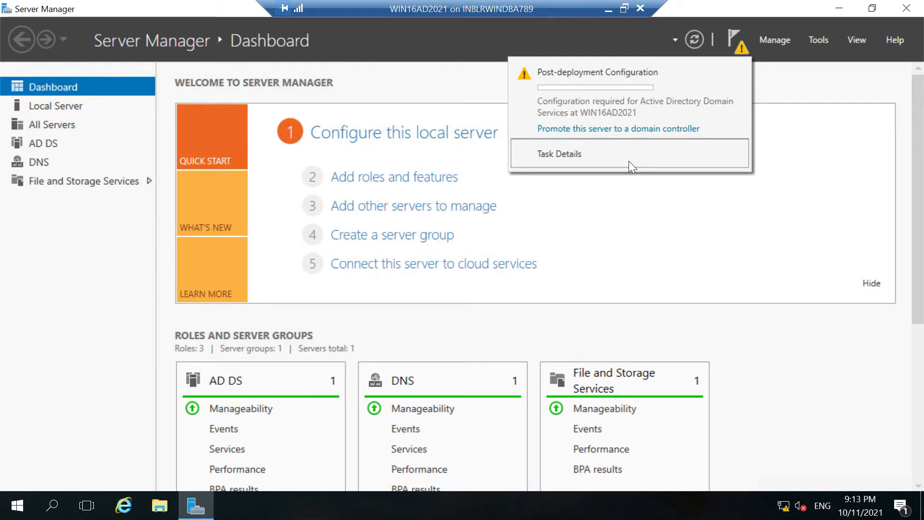
pyautogui.click(625, 129)
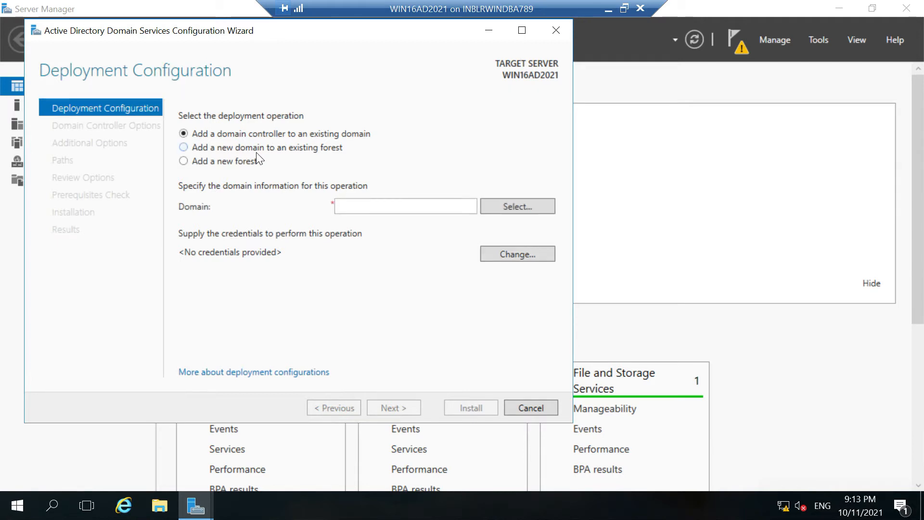
# Choose to add a new forest with the root domain name world.com and continue to the domain controller options.
pyautogui.click(225, 161)
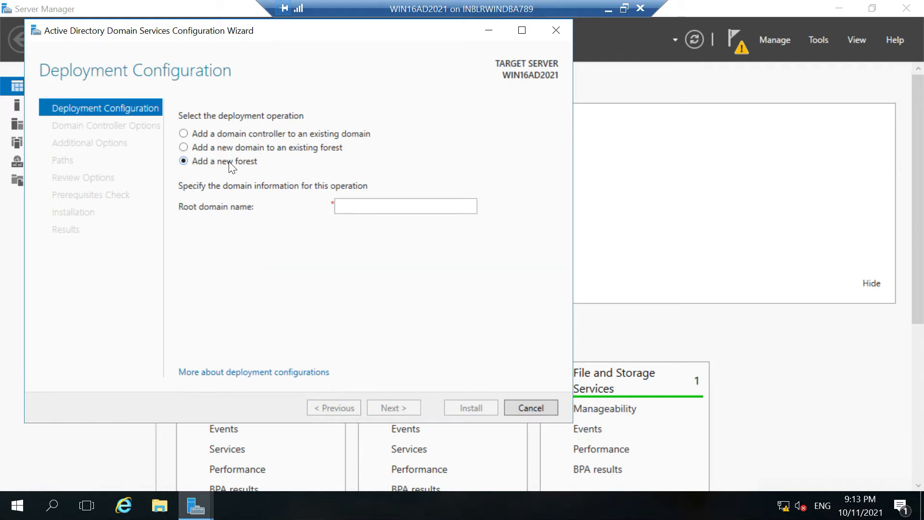
pyautogui.click(366, 205)
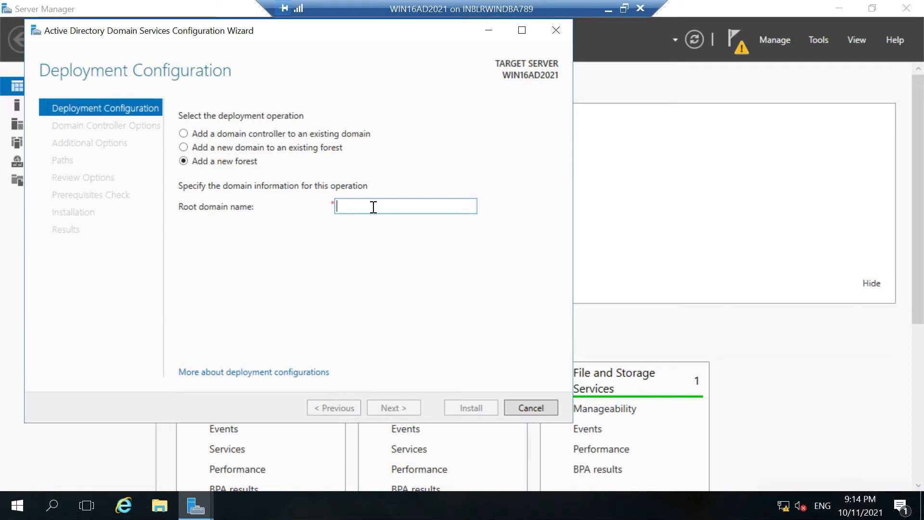
pyautogui.write('worl')
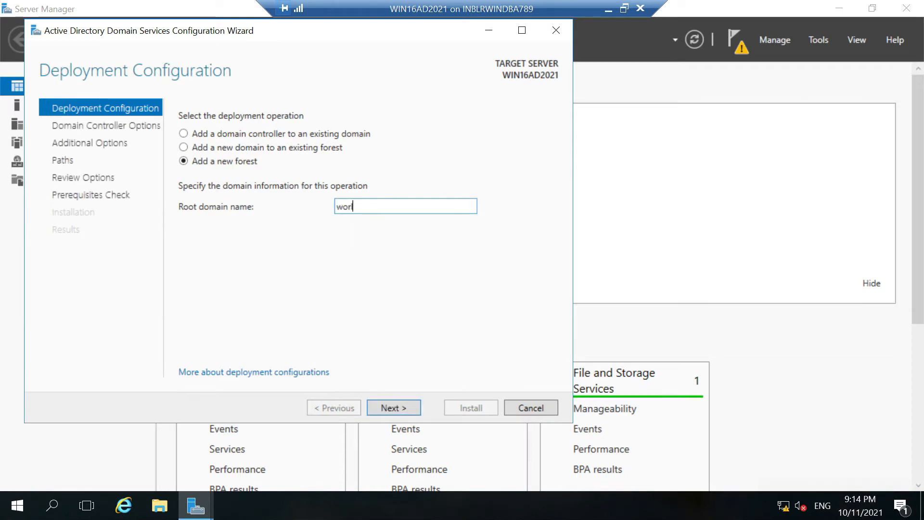
pyautogui.write('d')
pyautogui.write('.com')
pyautogui.click(397, 410)
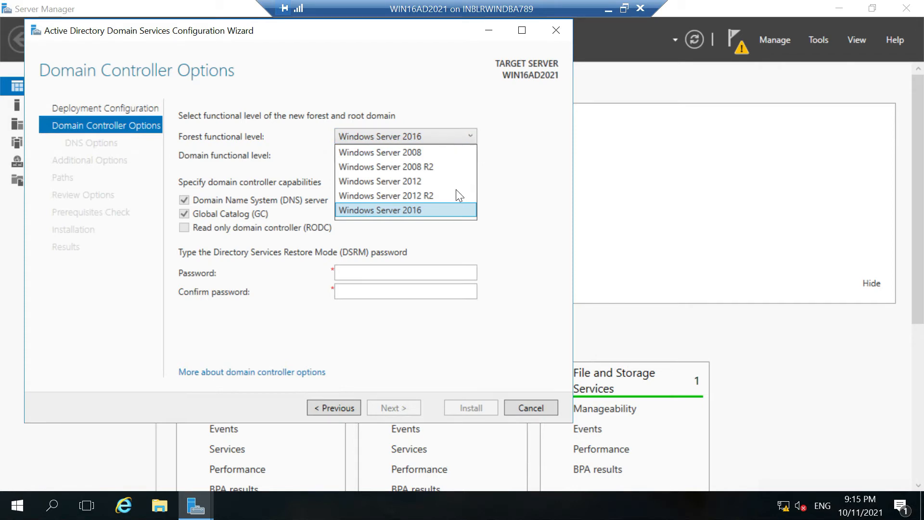
# Set the forest functional level to Windows Server 2016, enter and confirm the DSRM password, and continue to the DNS options.
pyautogui.click(435, 212)
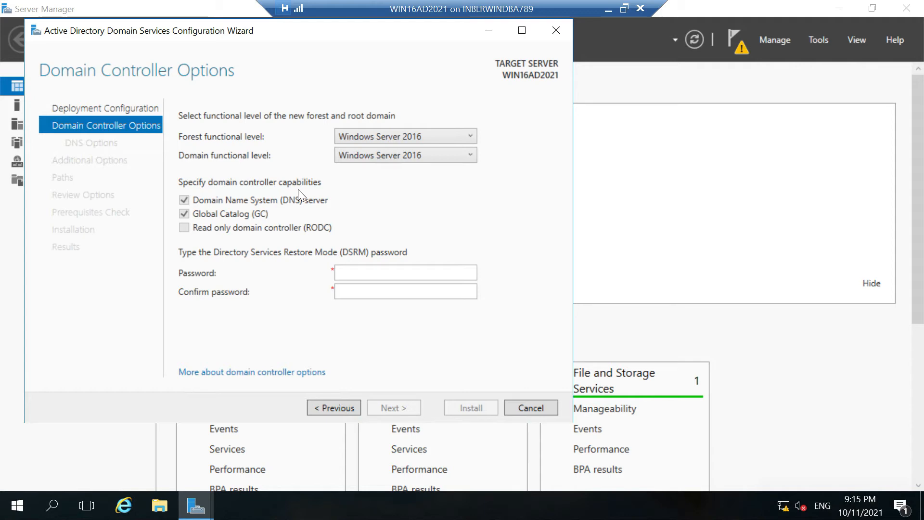
pyautogui.click(361, 273)
pyautogui.hotkey('ctrl', 'v')
pyautogui.press('Tab')
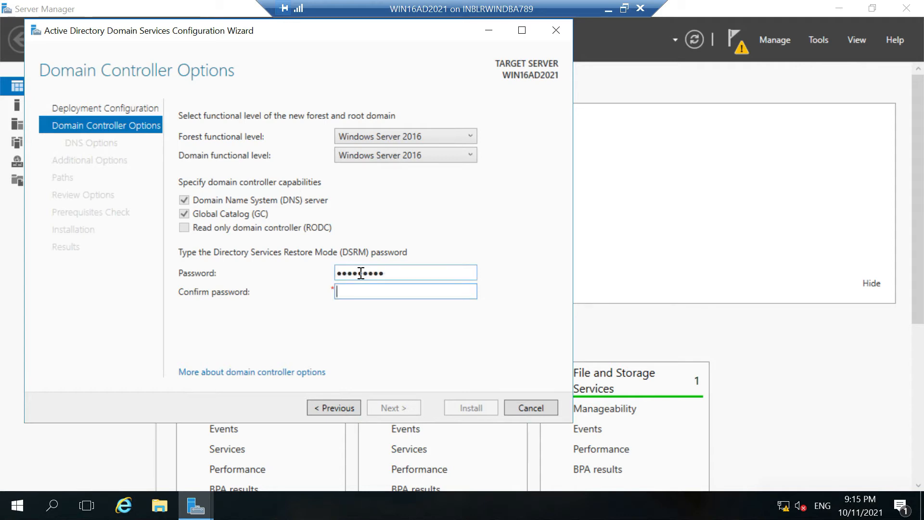
pyautogui.write('•••••••')
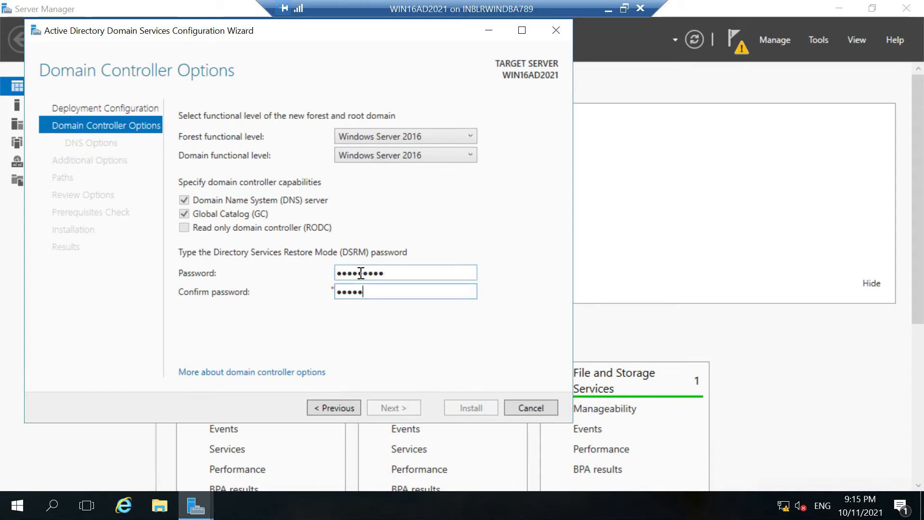
pyautogui.write('•••')
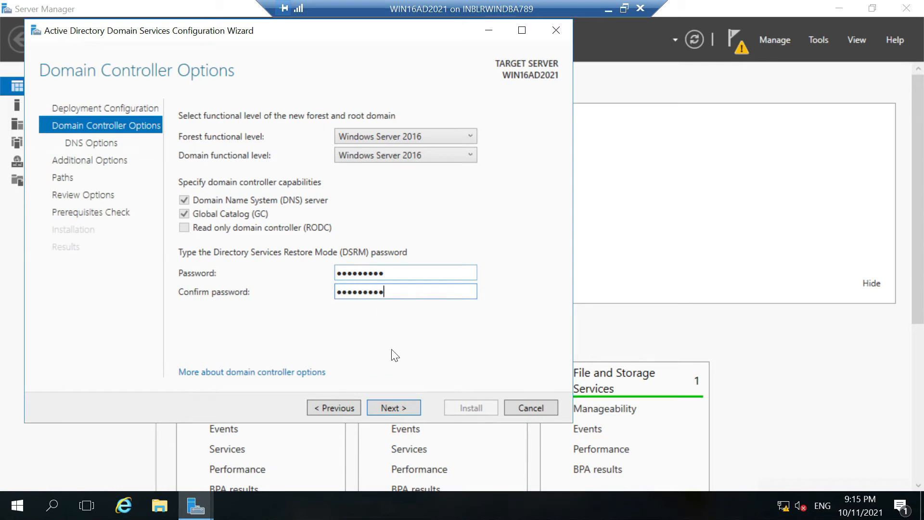
pyautogui.click(410, 406)
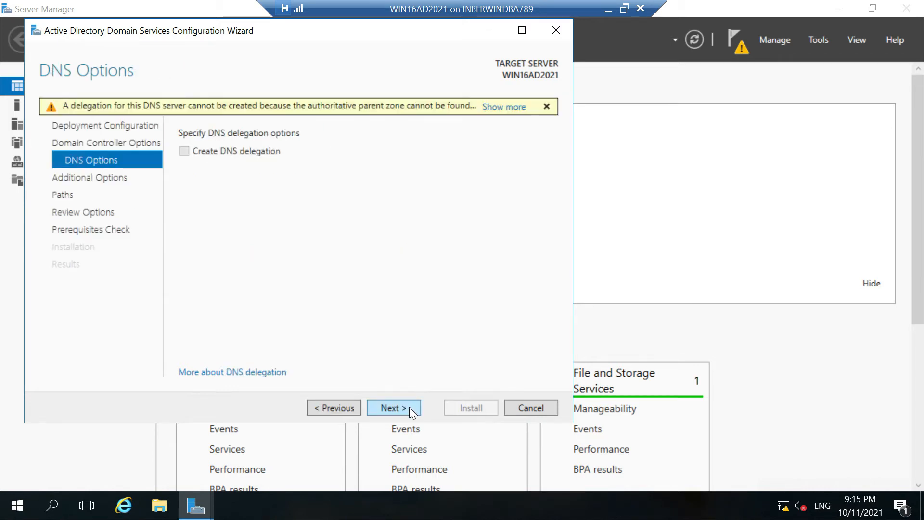
# Accept the DNS options, the NetBIOS domain name WORLD and the default database, log and SYSVOL folders, and continue to the options review.
pyautogui.click(409, 406)
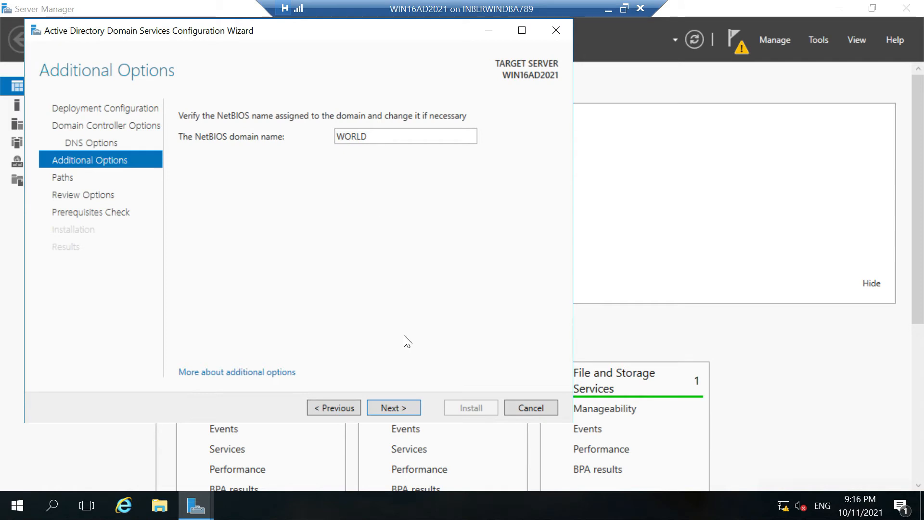
pyautogui.click(408, 409)
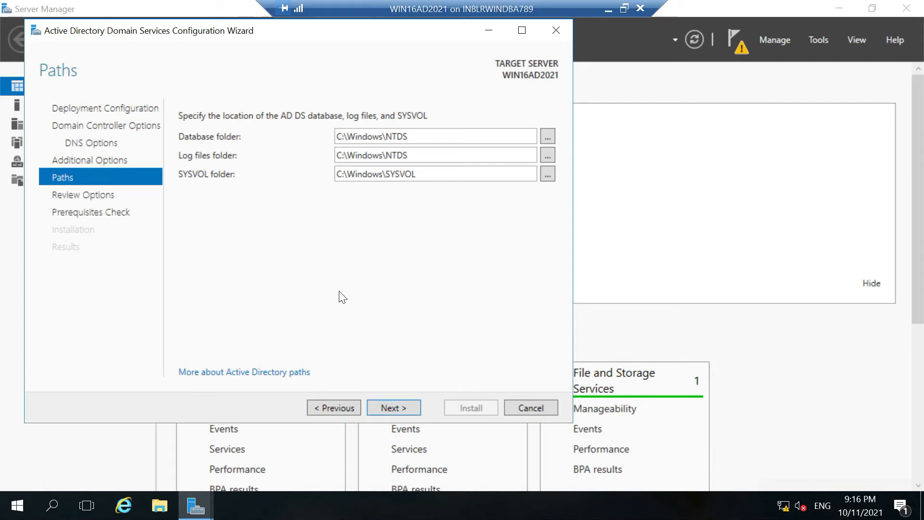
pyautogui.moveTo(421, 140); pyautogui.dragTo(288, 140)
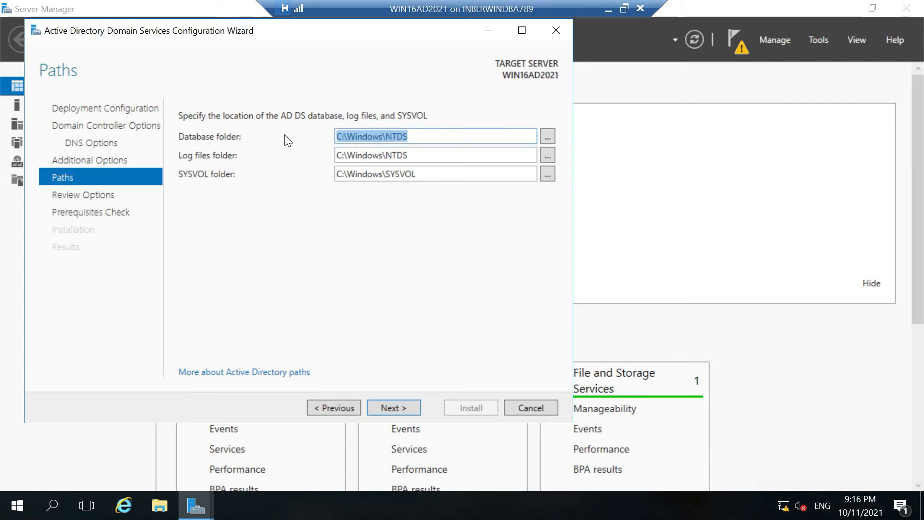
pyautogui.moveTo(426, 156); pyautogui.dragTo(285, 157)
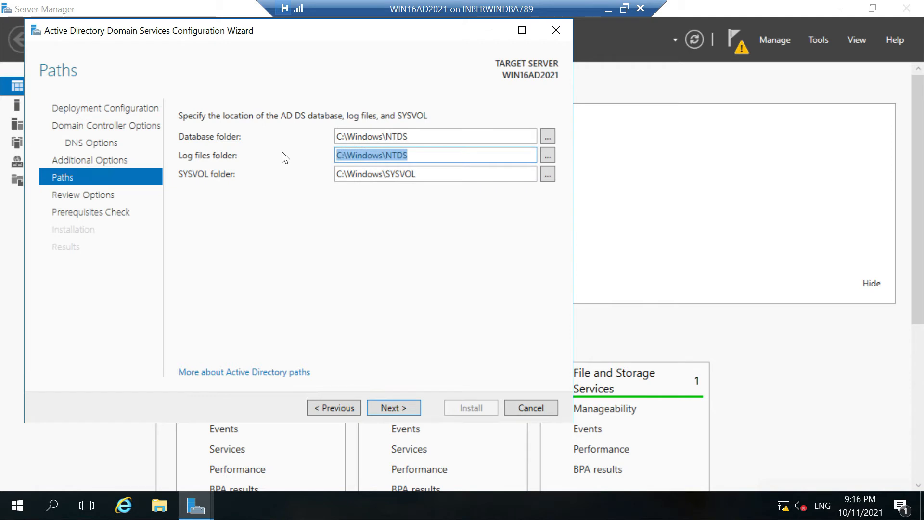
pyautogui.moveTo(443, 177); pyautogui.dragTo(295, 180)
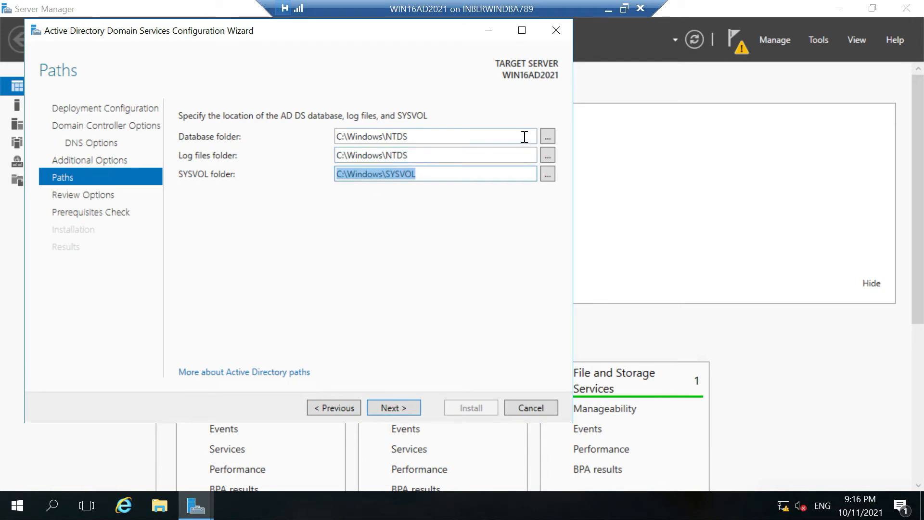
pyautogui.click(395, 408)
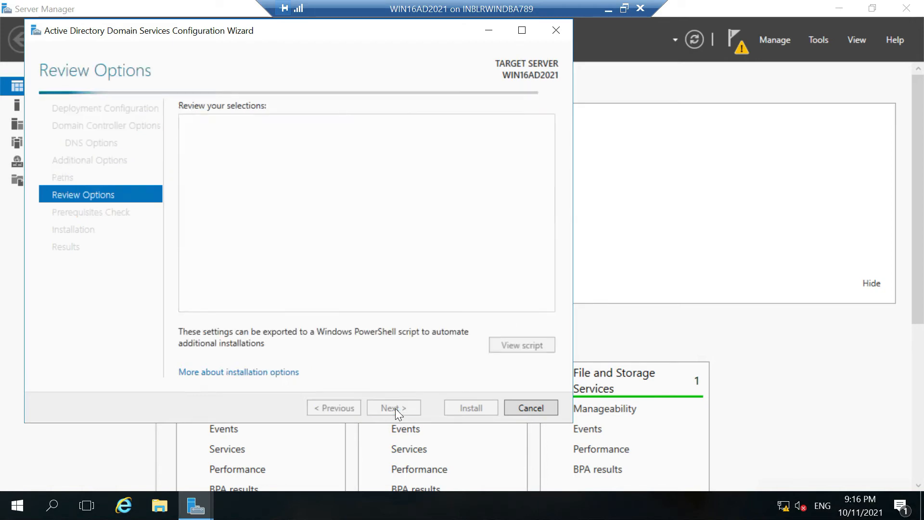
# Read through the selected deployment options and view the PowerShell script generated from them.
pyautogui.scroll(-3, 512, 178)
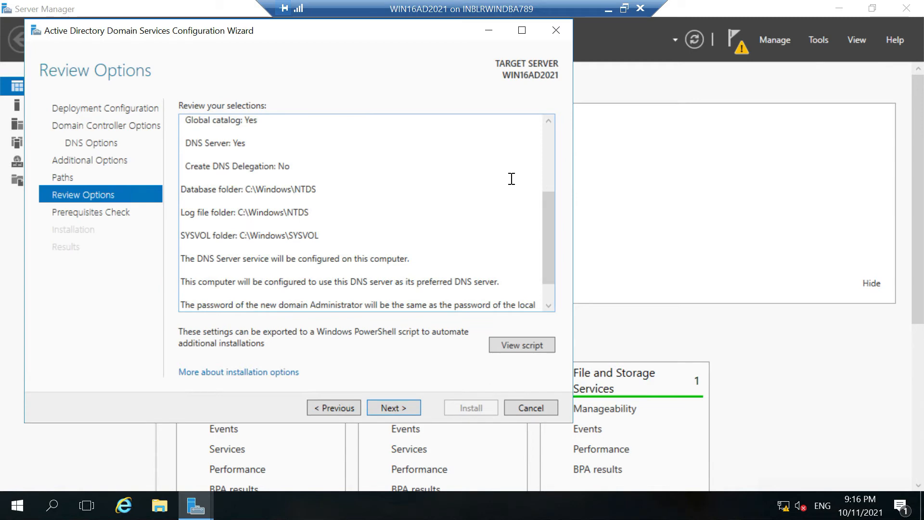
pyautogui.scroll(3, 512, 179)
pyautogui.scroll(-5, 512, 179)
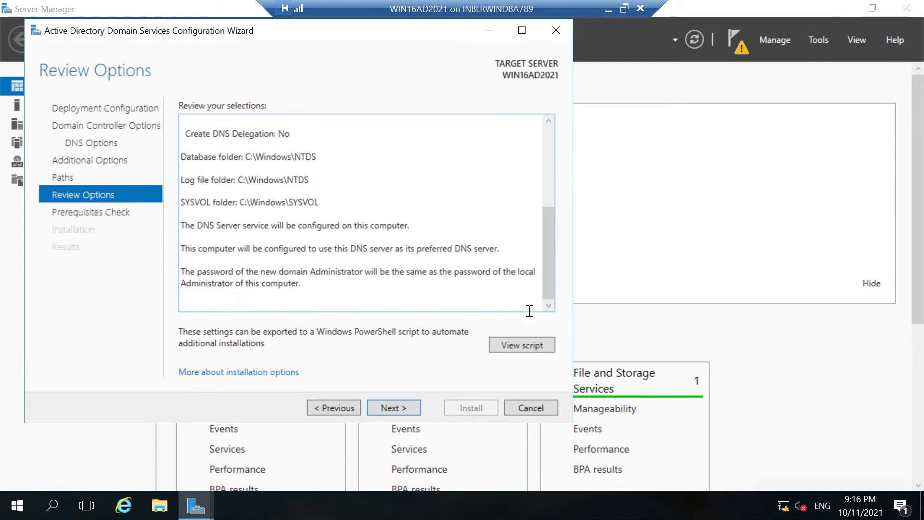
pyautogui.click(525, 345)
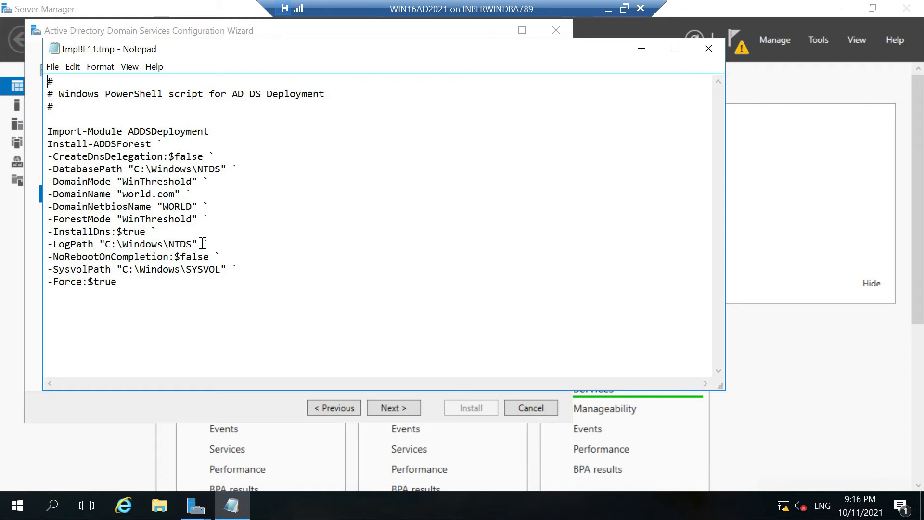
pyautogui.moveTo(157, 314); pyautogui.dragTo(42, 93)
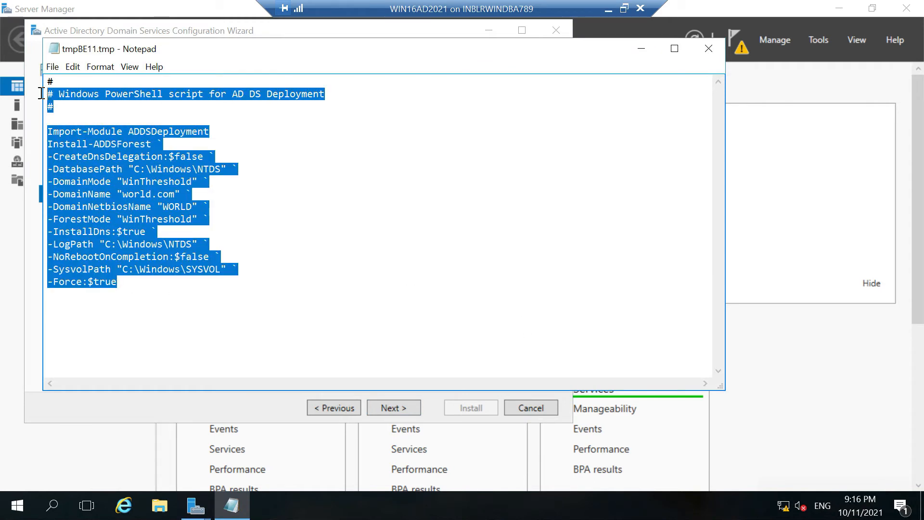
pyautogui.click(319, 191)
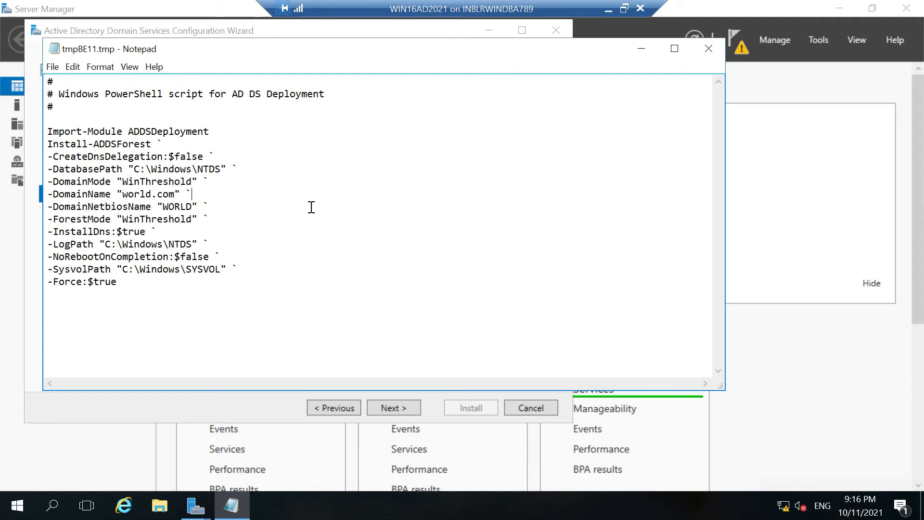
# Save the deployment script to the Desktop as new dns.ps1 with file type All Files, and close it.
pyautogui.click(53, 67)
pyautogui.click(77, 127)
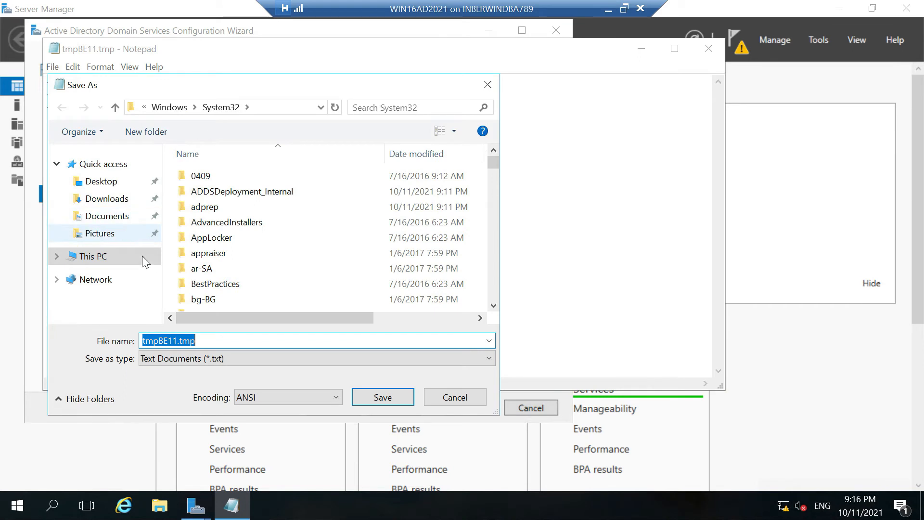
pyautogui.click(109, 187)
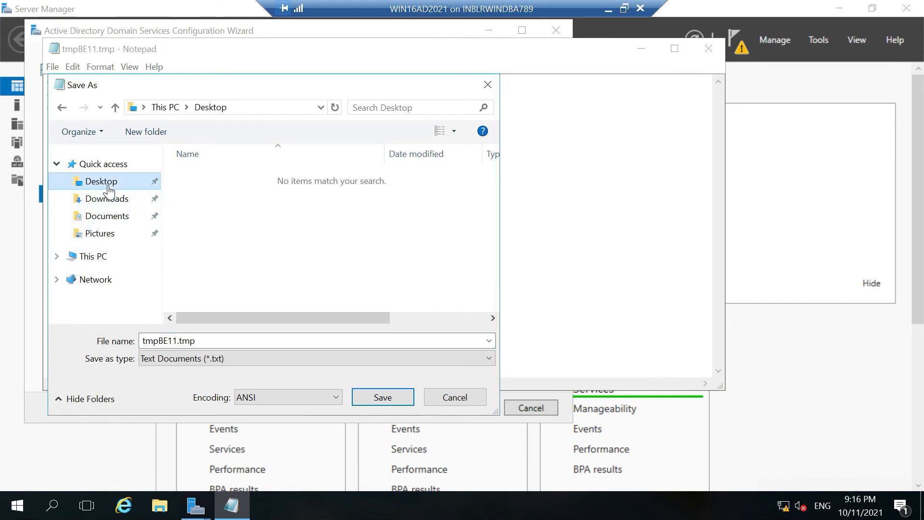
pyautogui.click(212, 342)
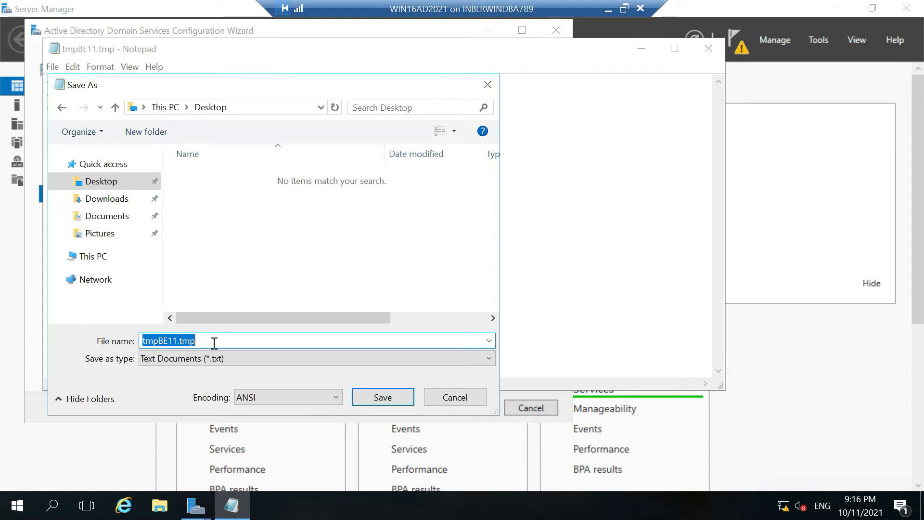
pyautogui.write('new')
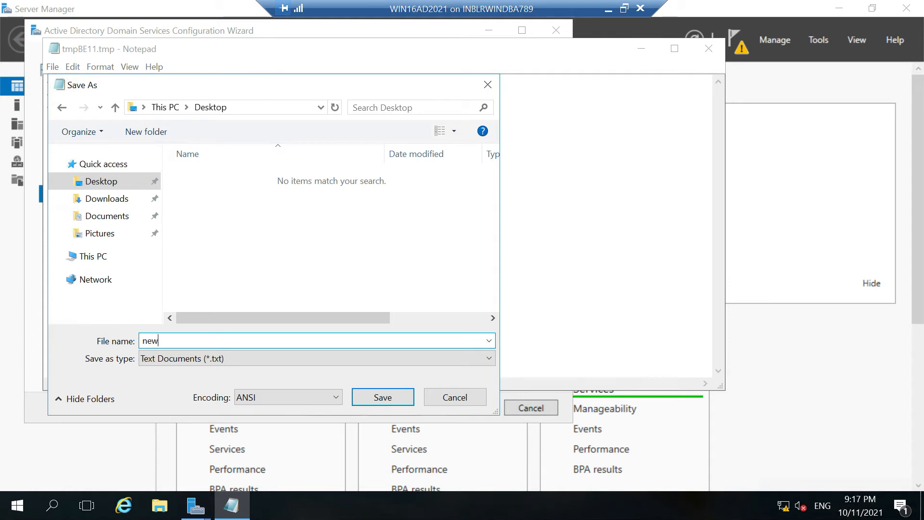
pyautogui.write(' dns')
pyautogui.click(253, 355)
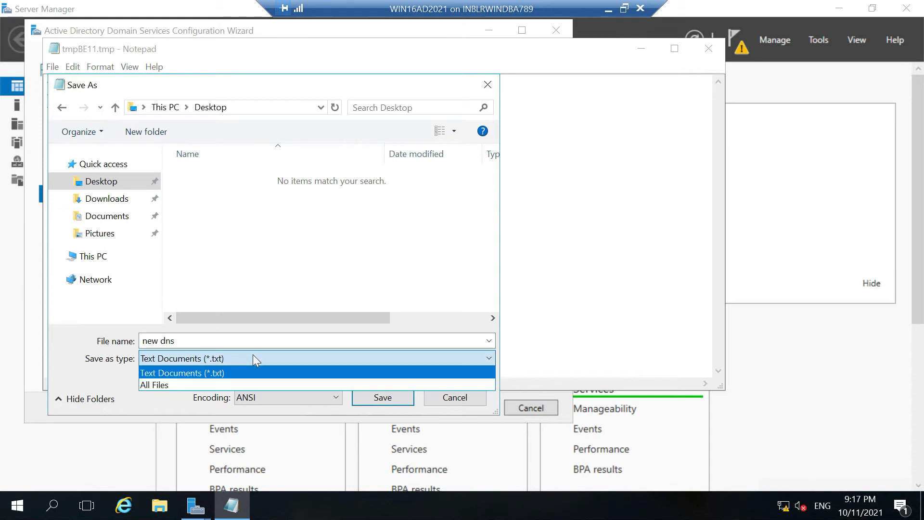
pyautogui.click(212, 385)
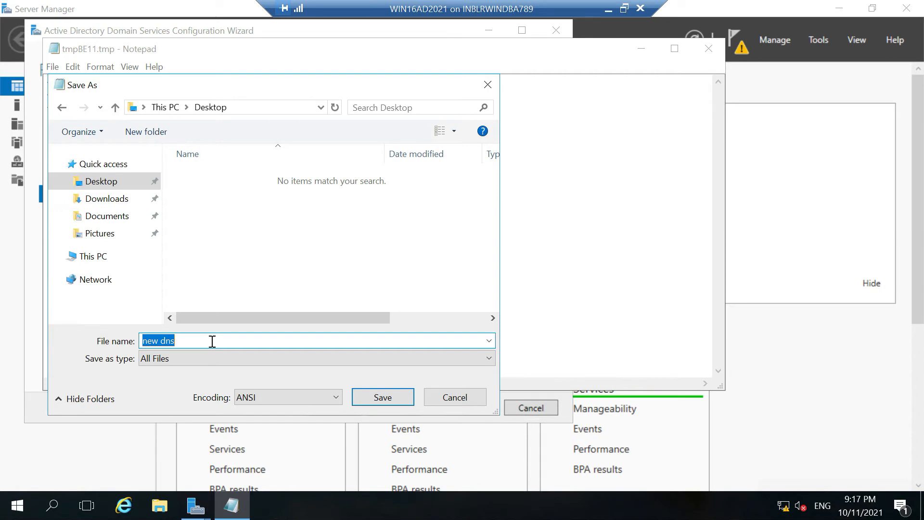
pyautogui.click(213, 341)
pyautogui.write('.ps1')
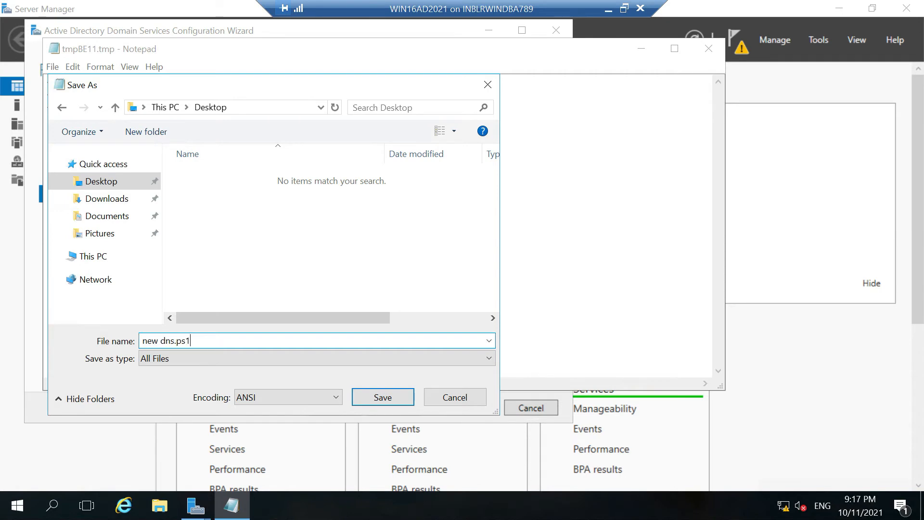
pyautogui.press('Return')
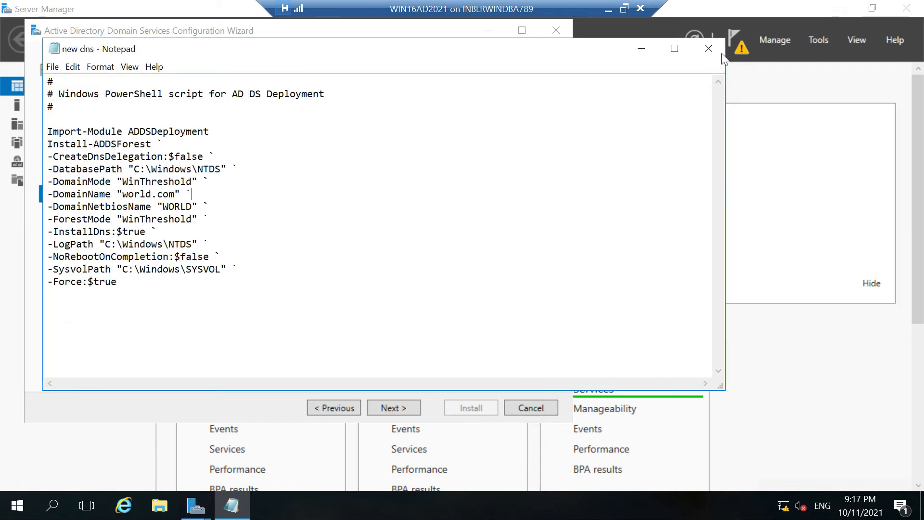
pyautogui.click(709, 48)
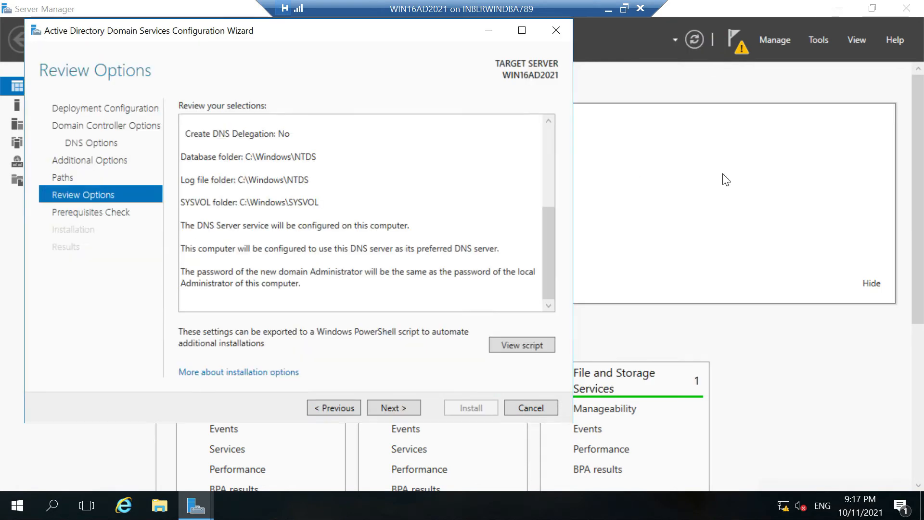
# Run the prerequisites check, read its results and start the domain controller installation.
pyautogui.click(385, 411)
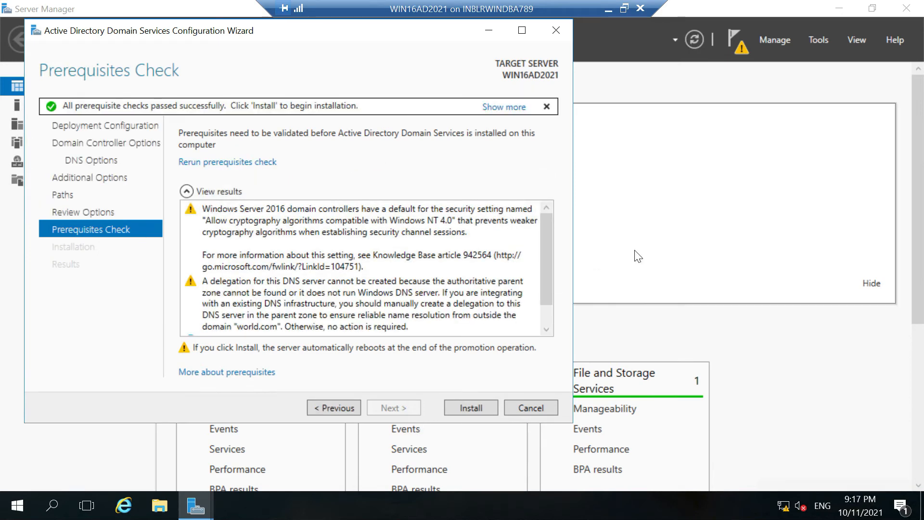
pyautogui.scroll(-1, 531, 283)
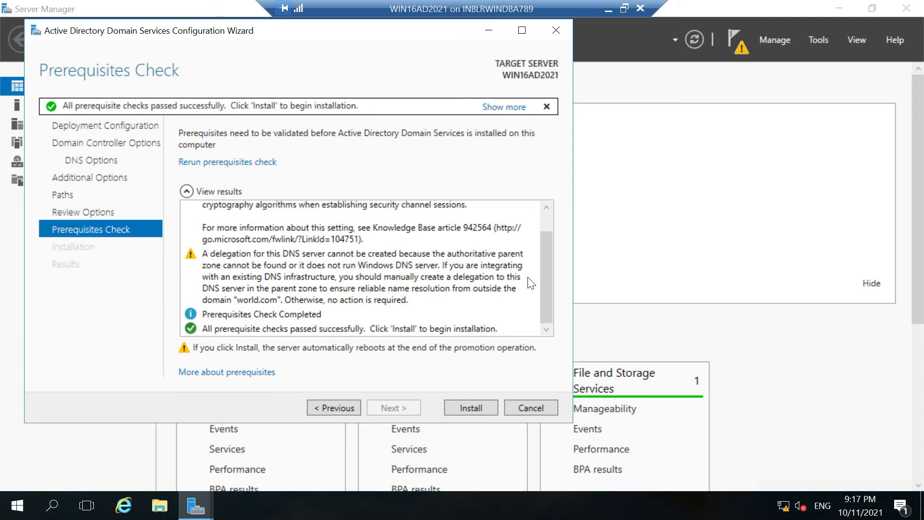
pyautogui.click(486, 410)
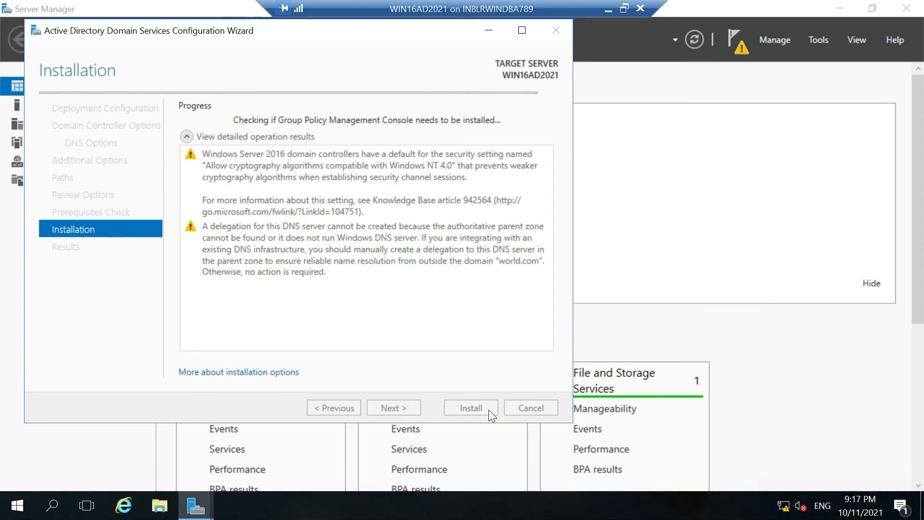
pyautogui.click(398, 139)
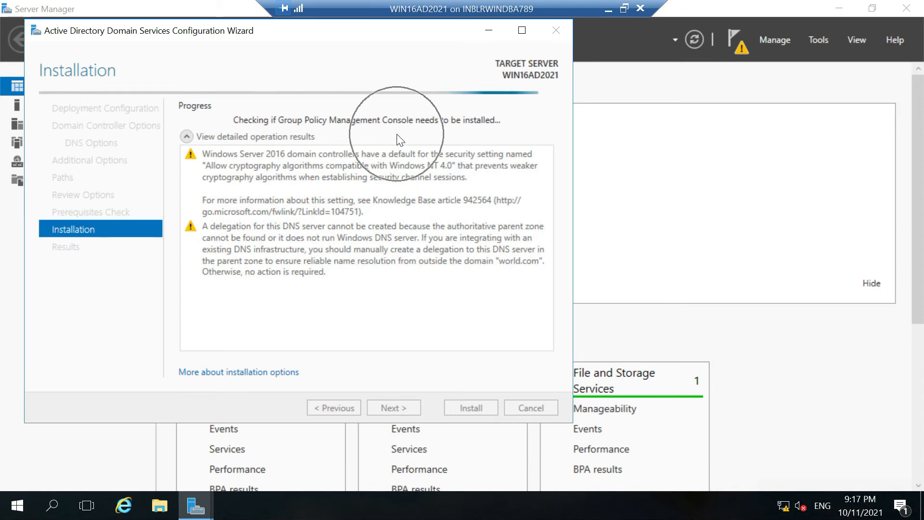
pyautogui.click(305, 122)
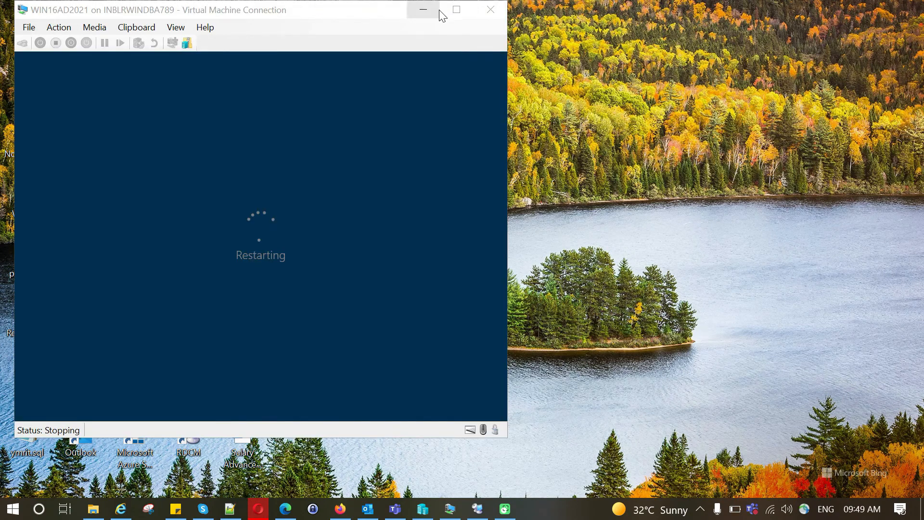
# Maximize the virtual machine connection window while the server restarts.
pyautogui.click(450, 13)
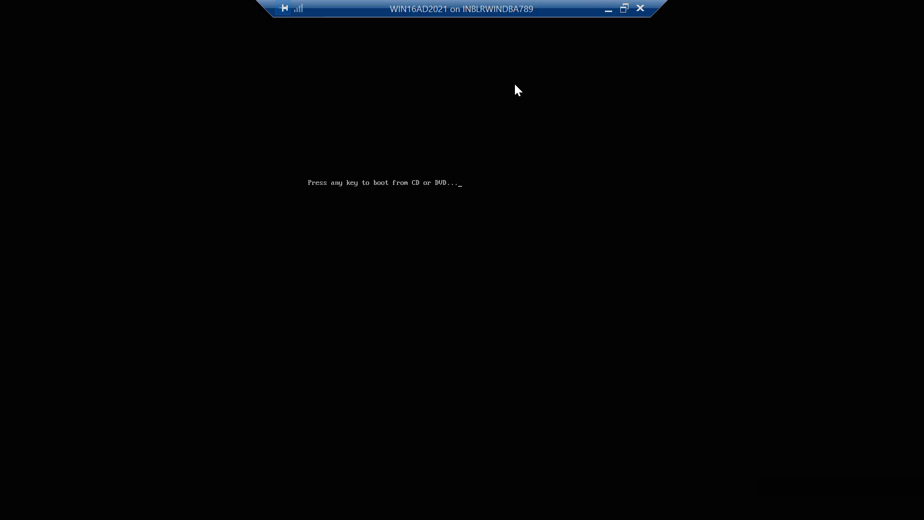
pyautogui.press('Return')
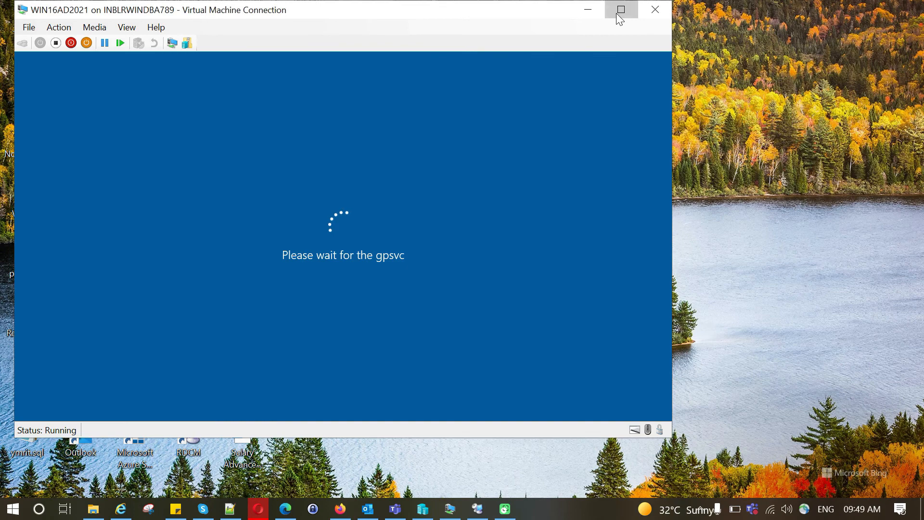
pyautogui.click(621, 9)
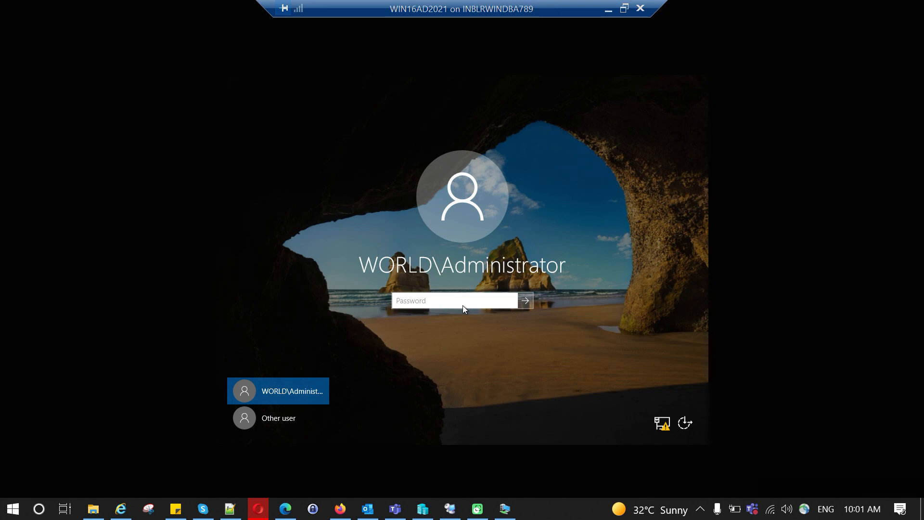
# Sign in to the WORLD domain's Administrator account by entering its password.
pyautogui.click(441, 302)
pyautogui.write('••')
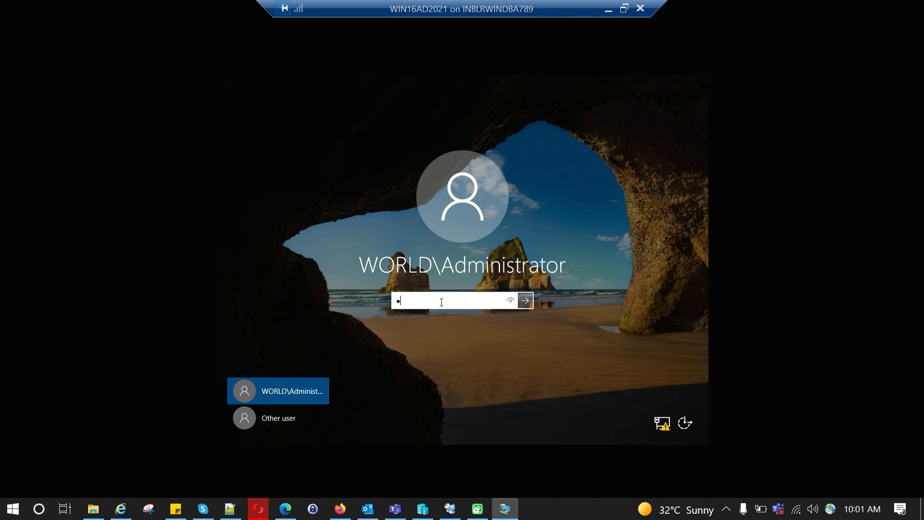
pyautogui.write('•••••••••')
pyautogui.press('Return')
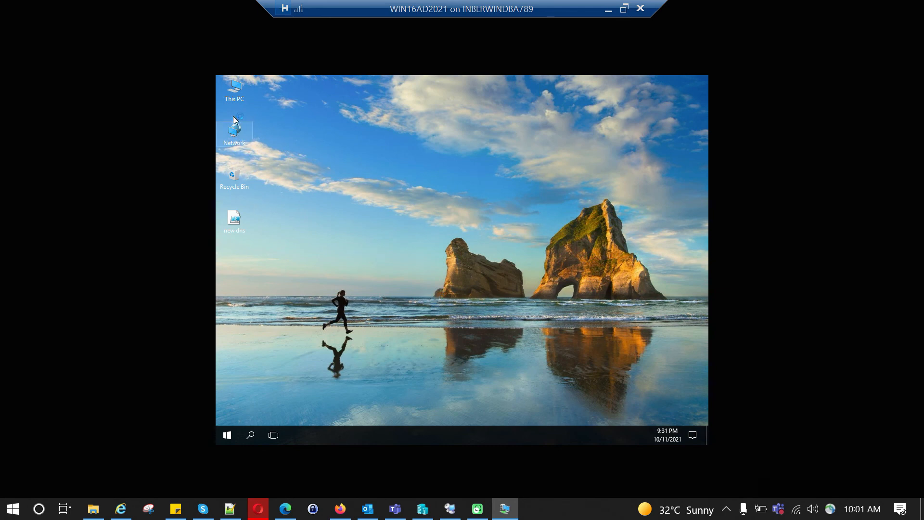
# Open the system properties of This PC.
pyautogui.rightClick(238, 98)
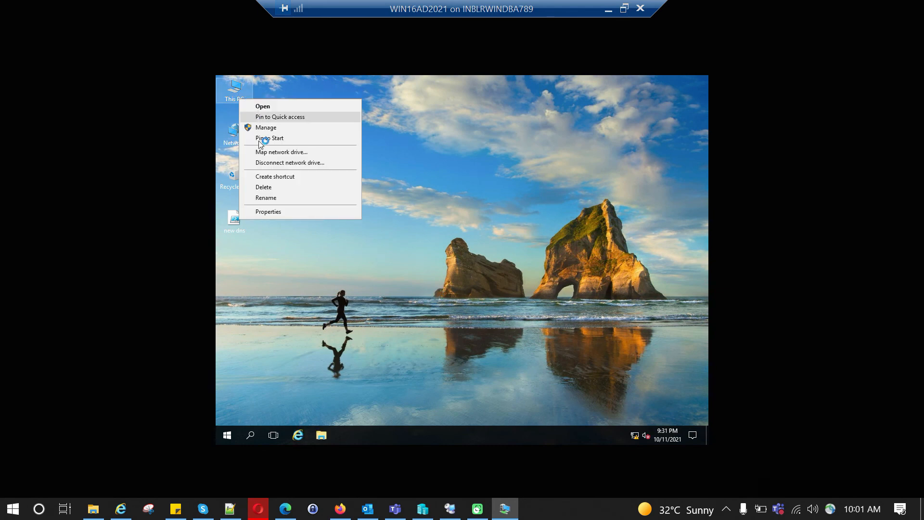
pyautogui.click(282, 211)
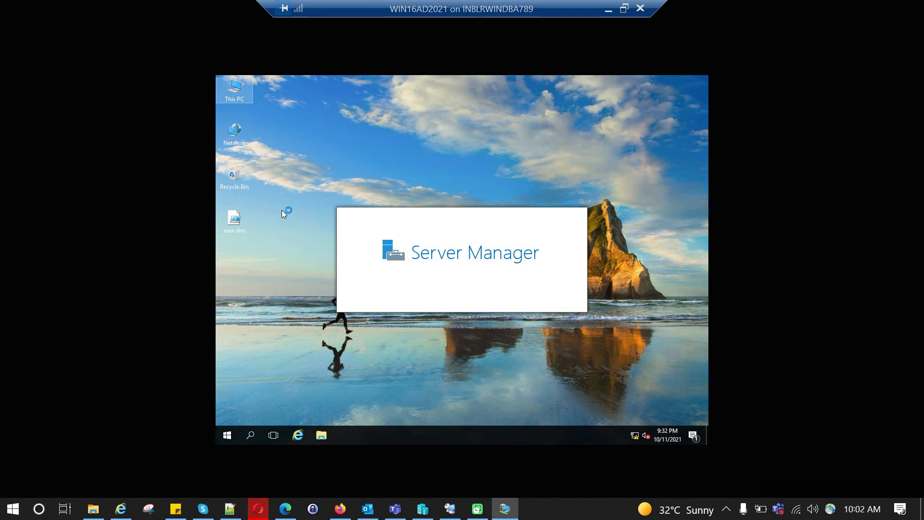